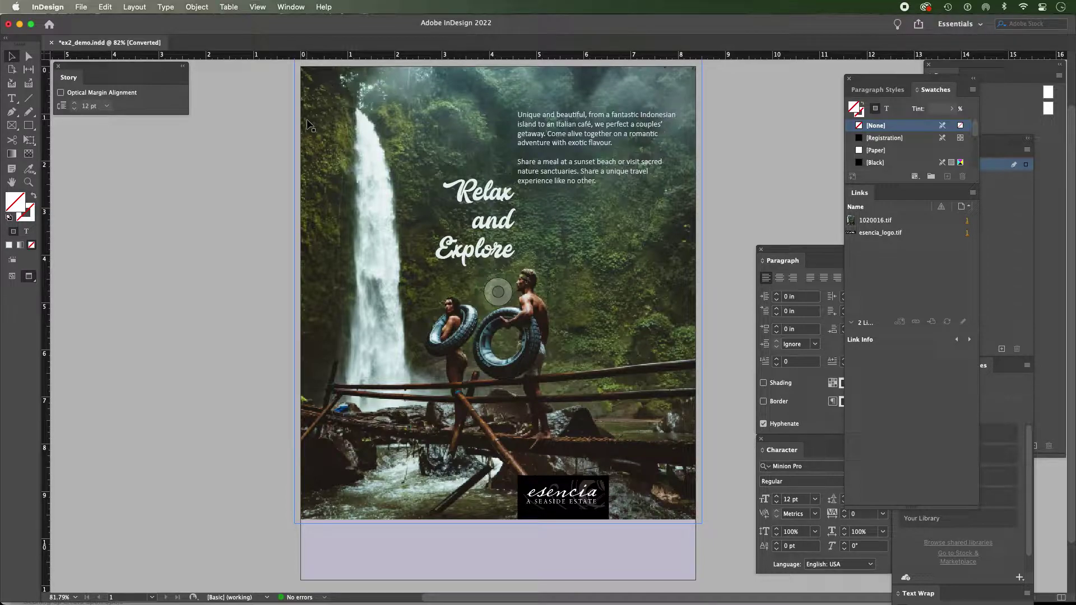
Turn off the page preview, try moving the waterfall photo down the page, and undo the move.
key(w)
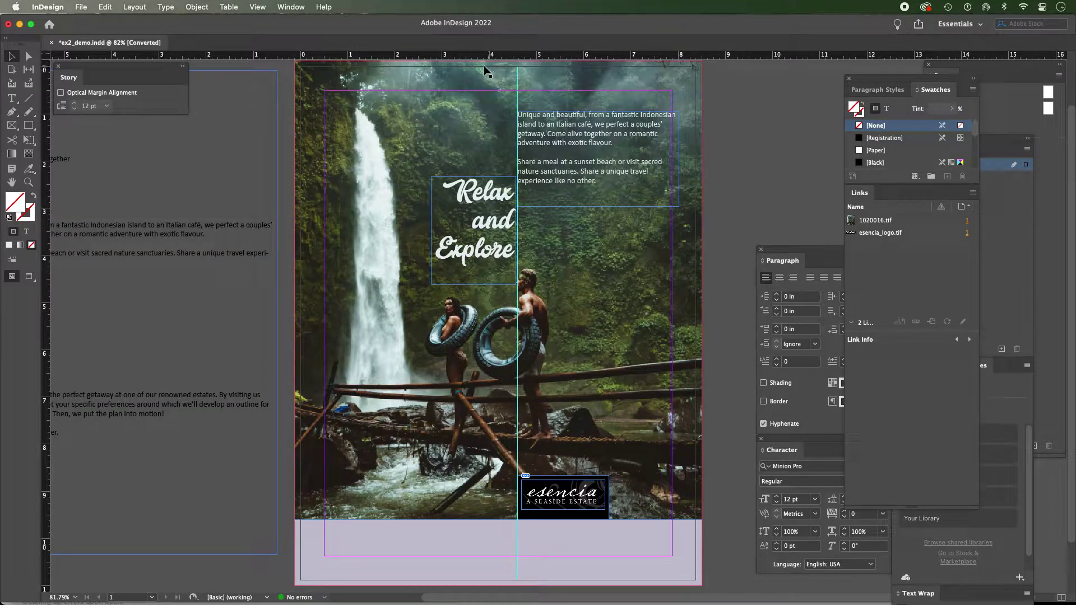
click(309, 82)
drag(310, 81, 312, 122)
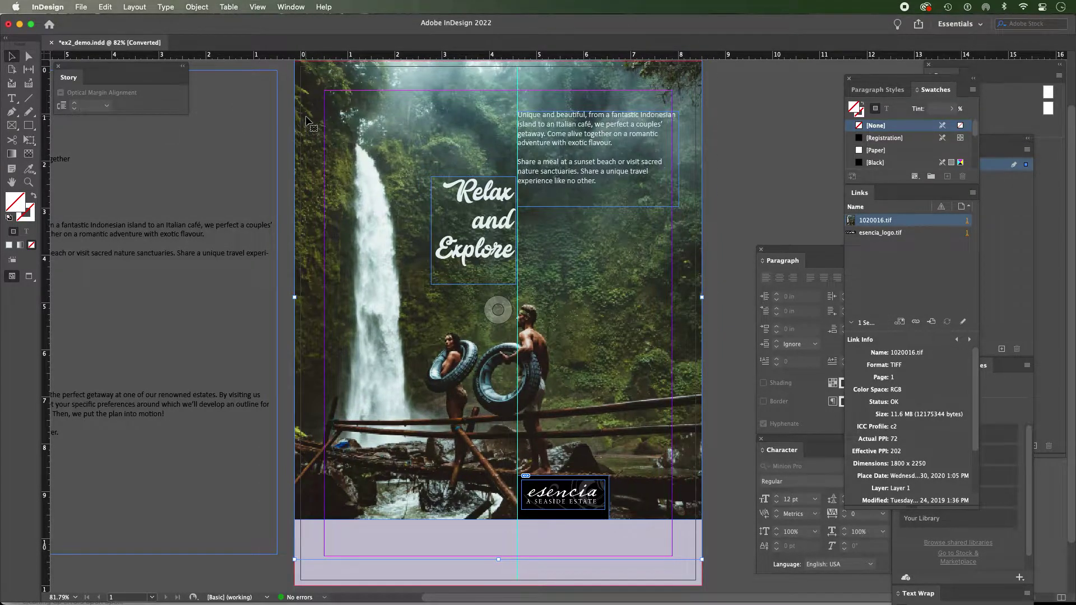
key(super+z)
key(super+z)
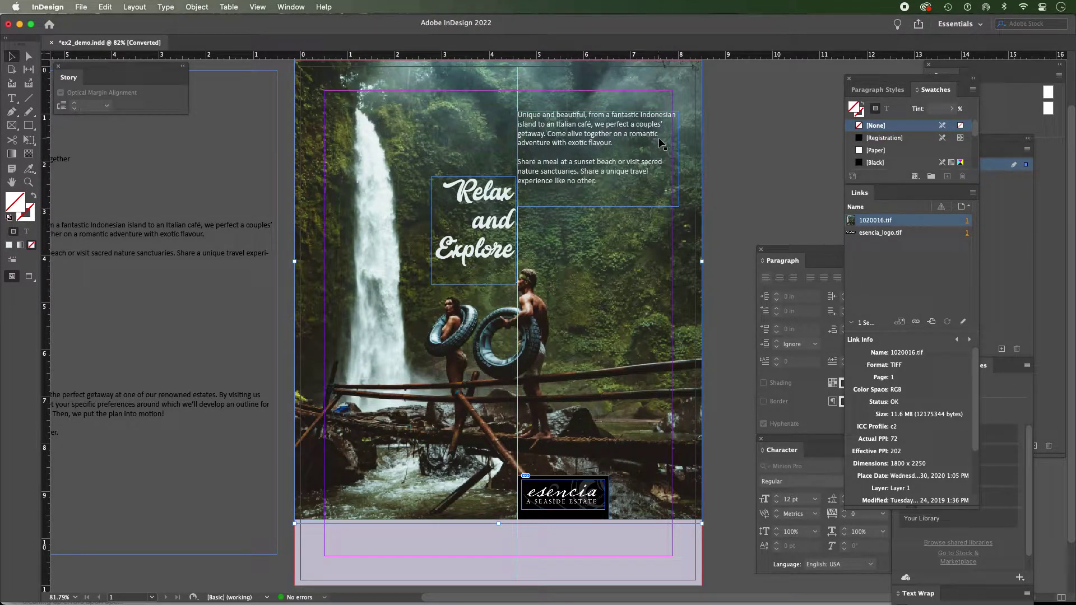
click(654, 119)
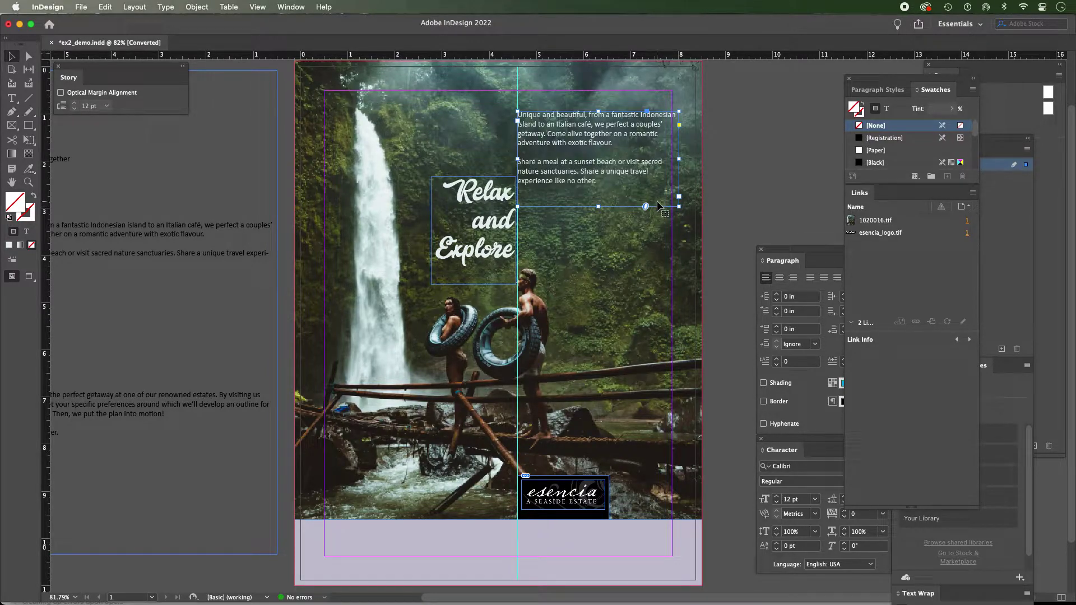
Start a new print document from the Letter preset with its units set to inches.
click(80, 9)
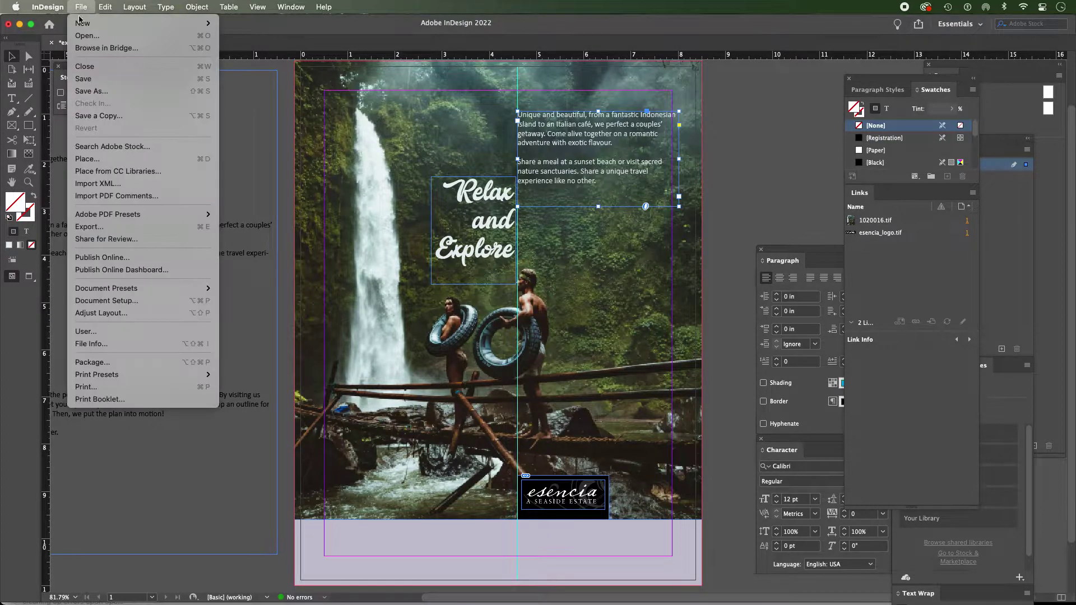
mouse_move(93, 23)
click(251, 30)
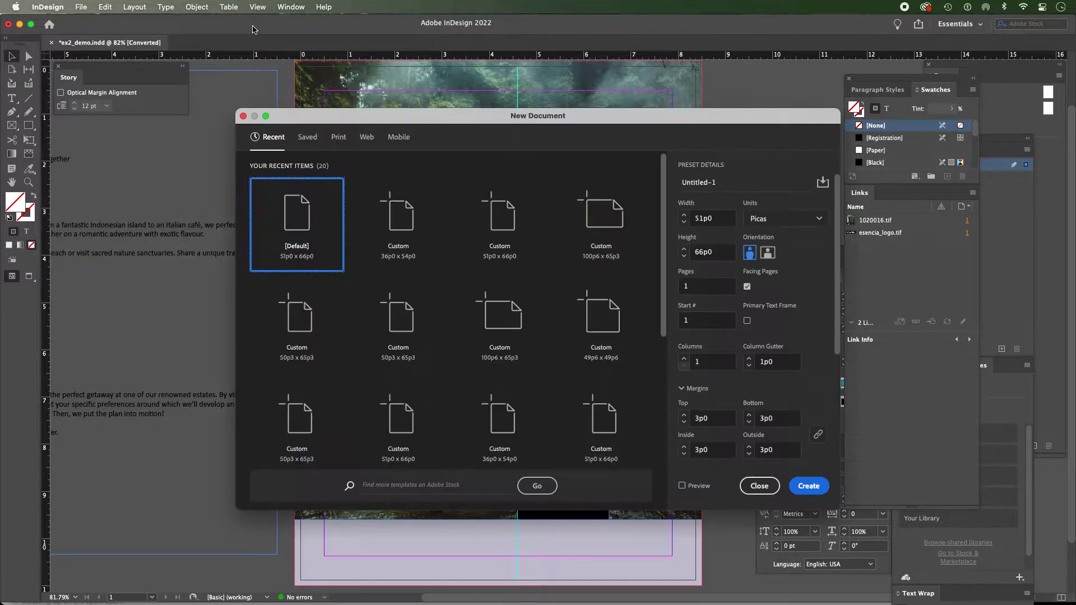
click(342, 139)
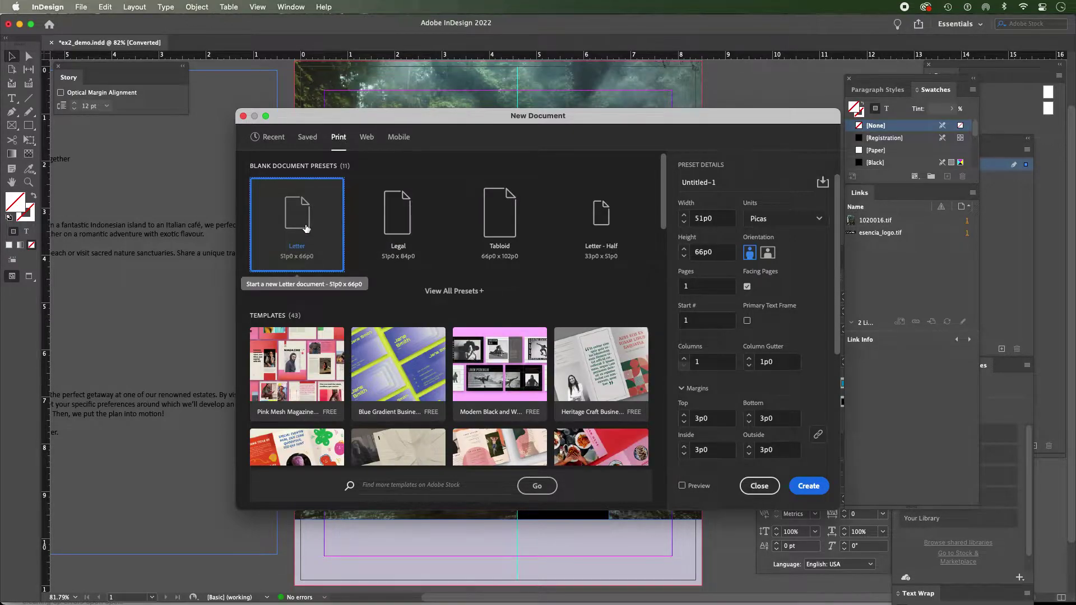
click(819, 219)
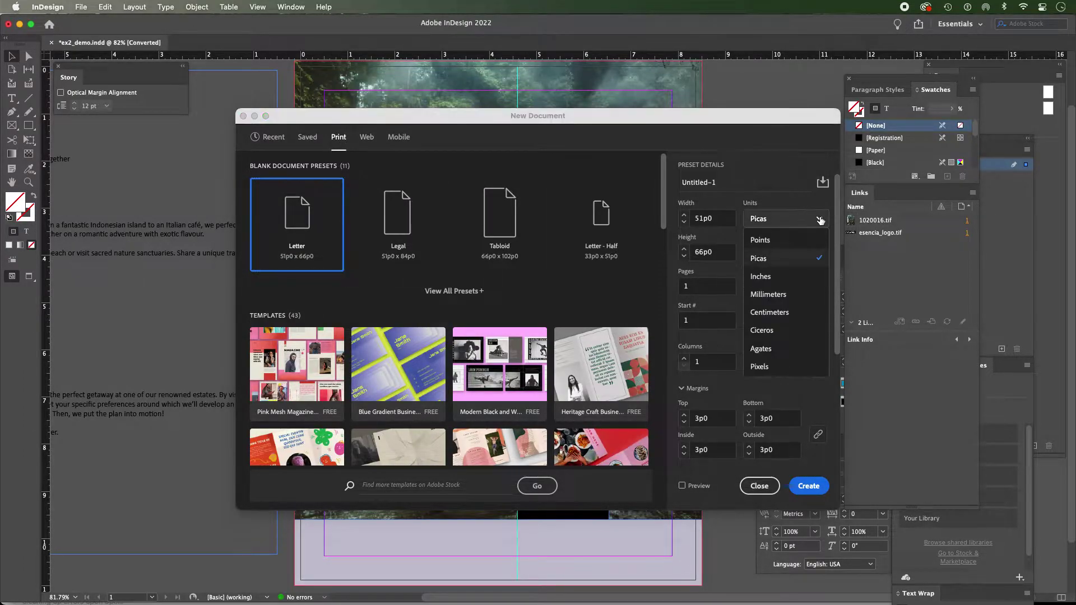
click(762, 278)
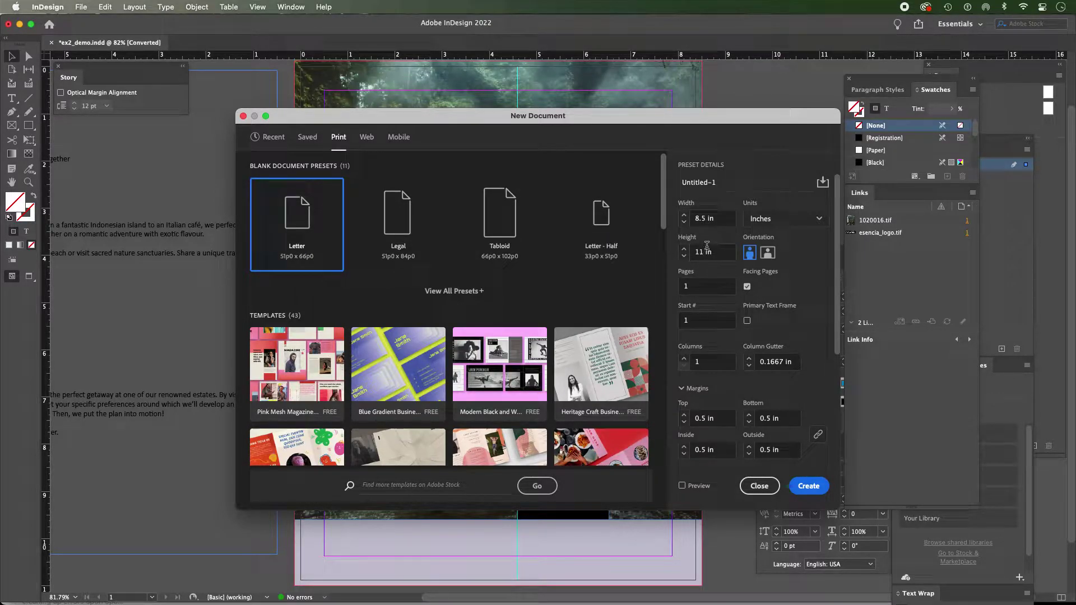
Disable facing pages and set the new document's page count to 2.
click(699, 221)
click(723, 219)
click(721, 251)
click(728, 253)
click(747, 287)
double_click(697, 286)
text(2)
Set all four page margins together to 0.625 in.
scroll(795, 310, down, 5)
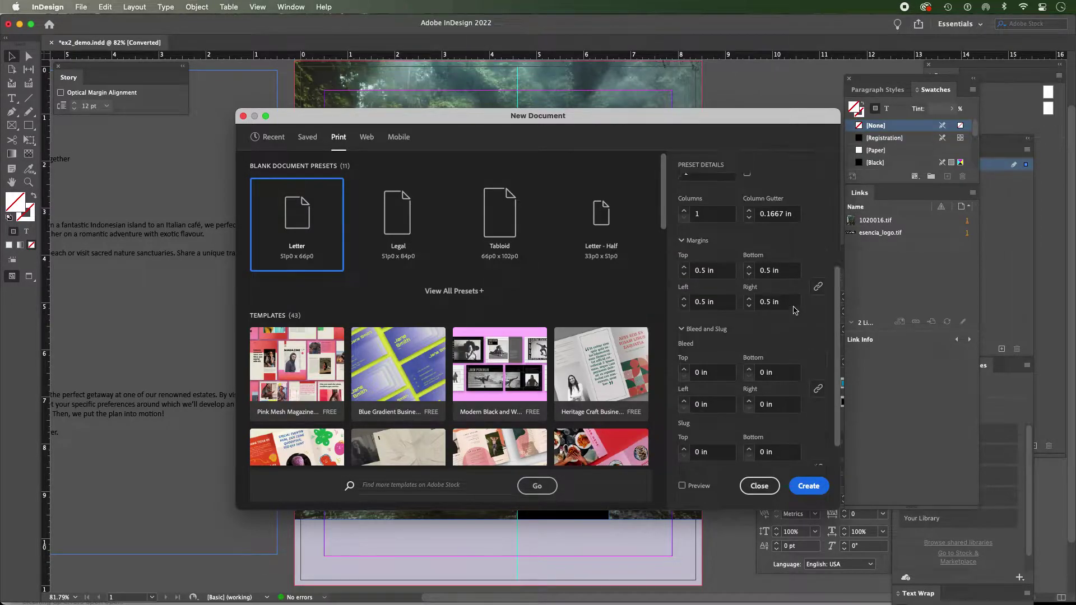
scroll(796, 309, up, 2)
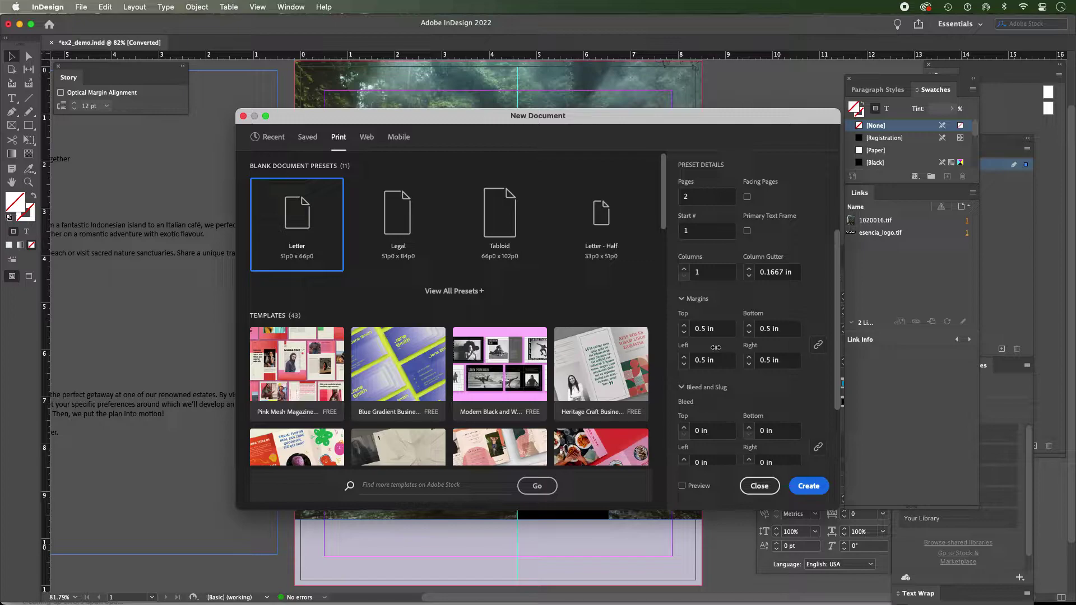
click(817, 344)
click(683, 325)
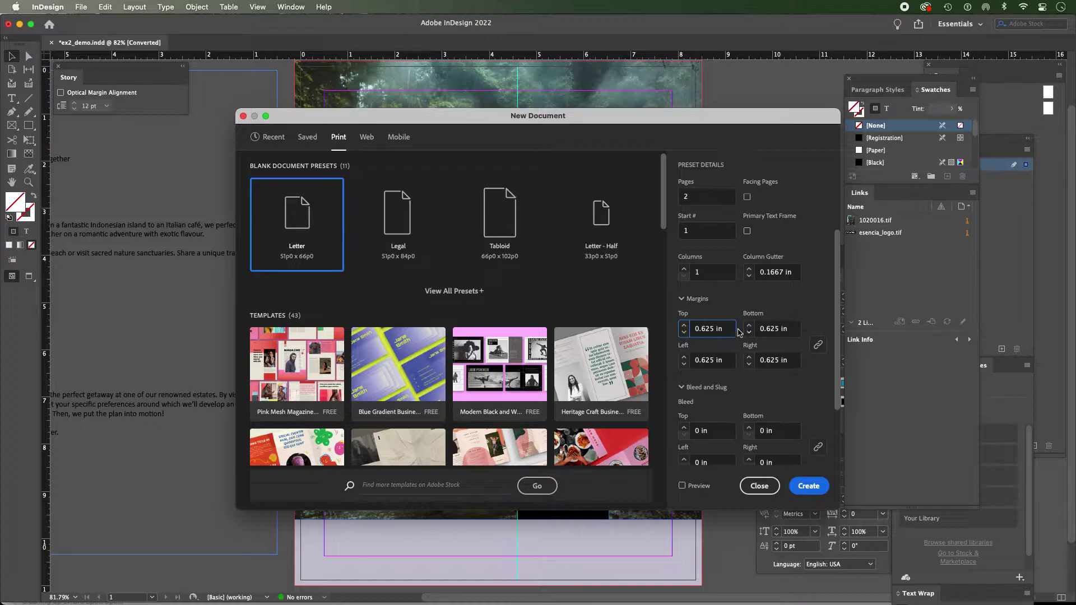
Unlink the margin values and set the left and right margins to 0.75 in.
click(819, 345)
double_click(713, 360)
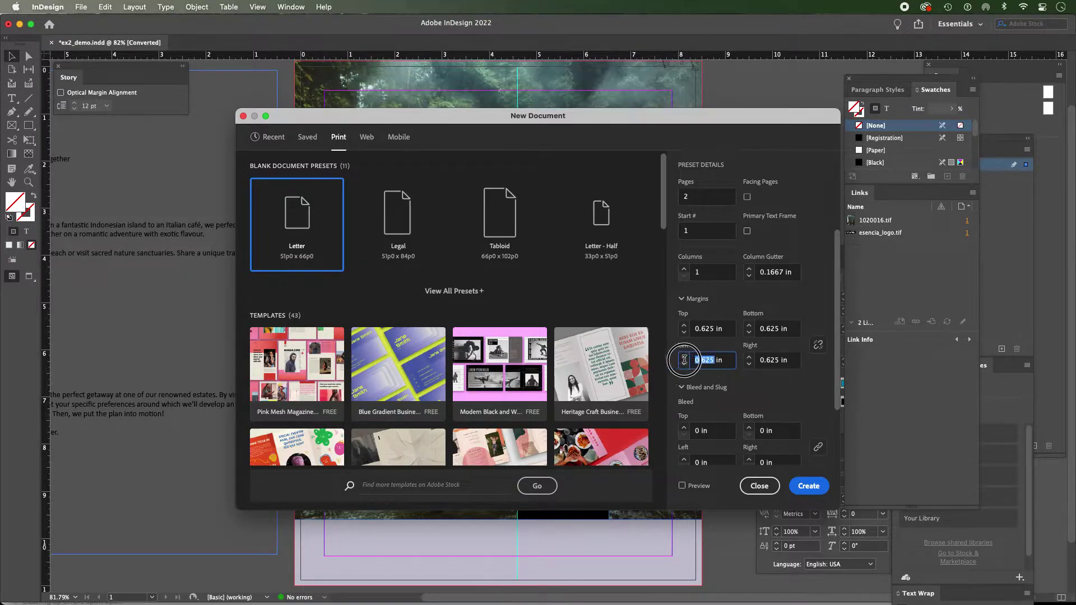
text(1)
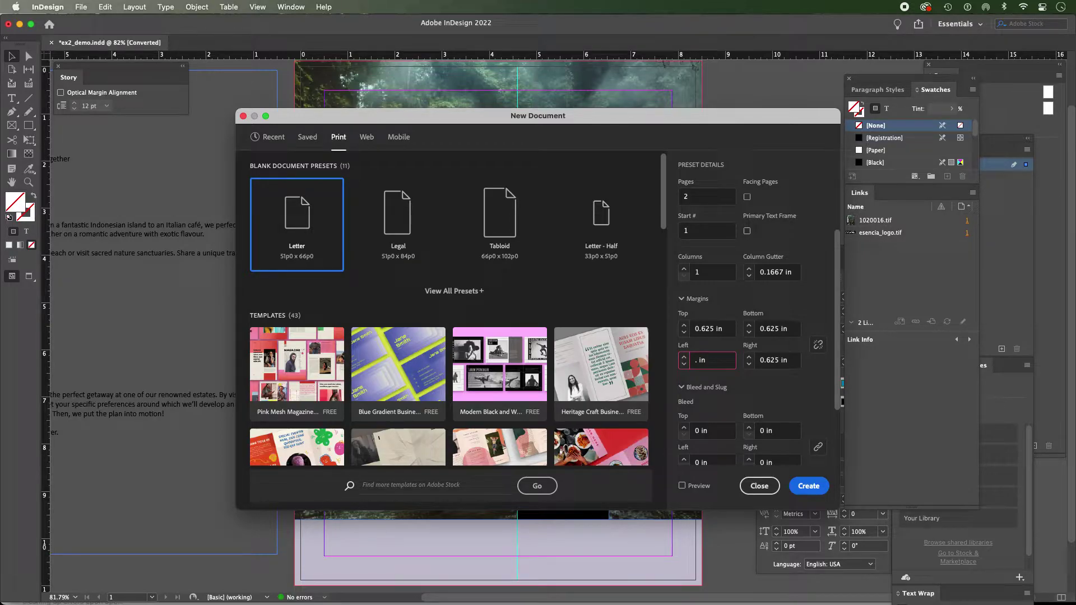
text(.75)
drag(778, 360, 767, 360)
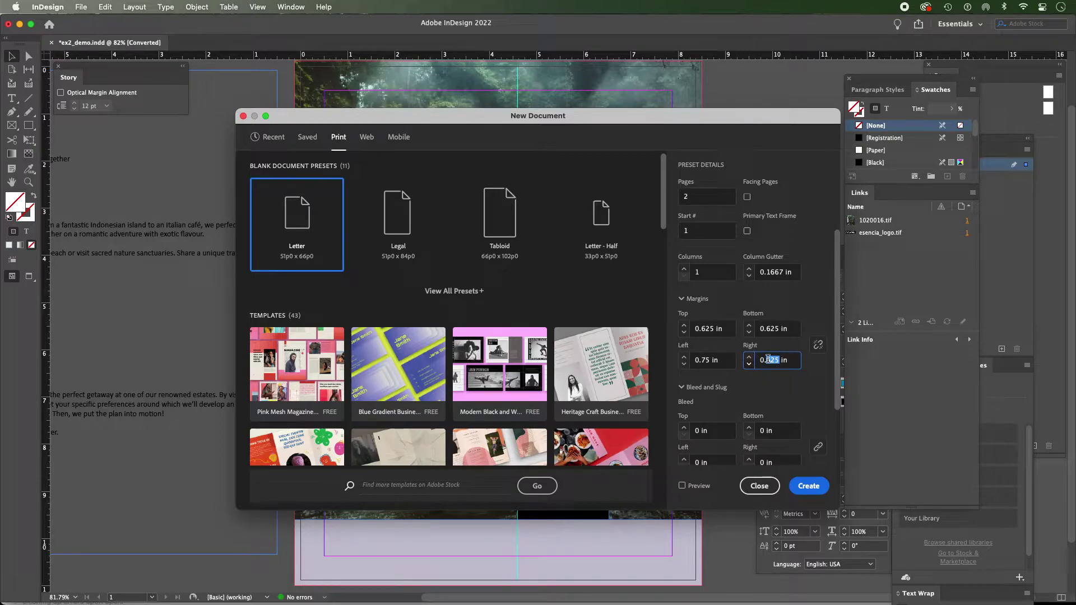
text(75)
Set the top and bottom margins to 1 in.
click(713, 329)
drag(713, 328, 680, 328)
text(1)
drag(779, 329, 741, 330)
text(1)
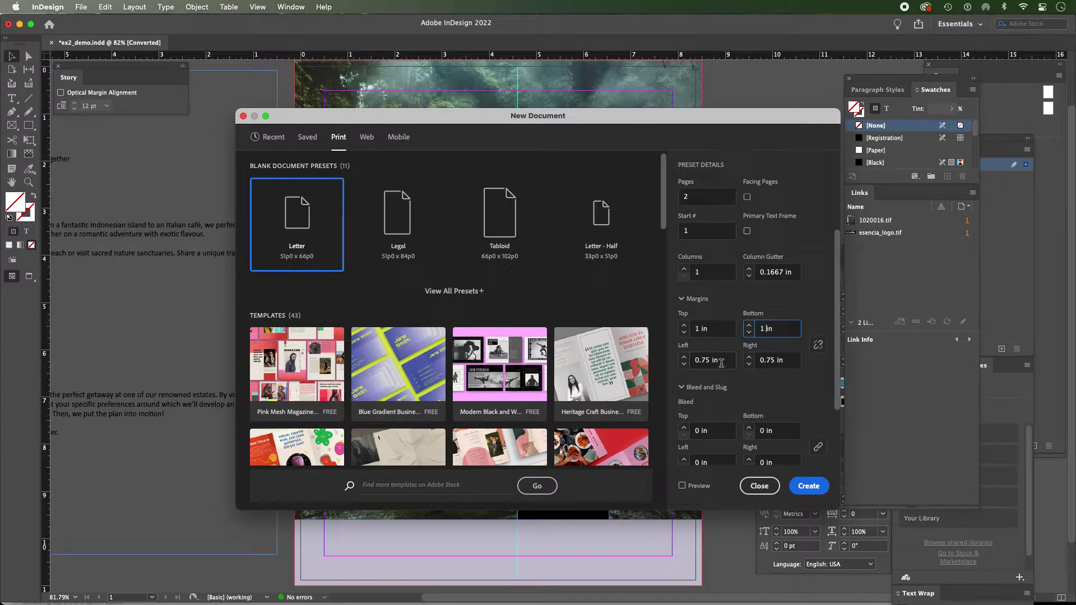
Enable the live preview of the new document and move the dialog clear of the page.
drag(659, 115, 495, 98)
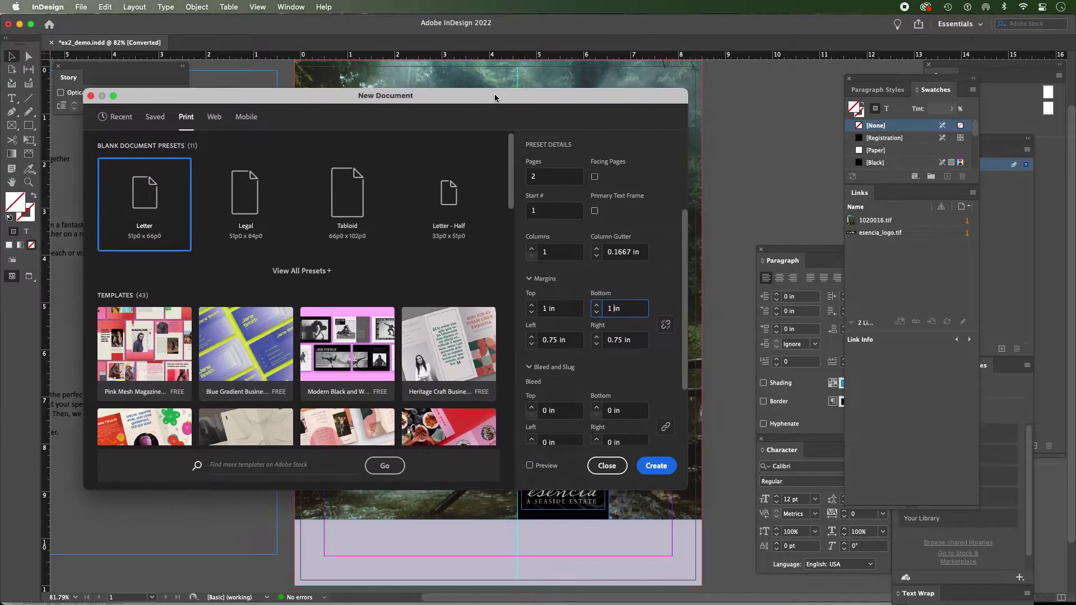
click(530, 466)
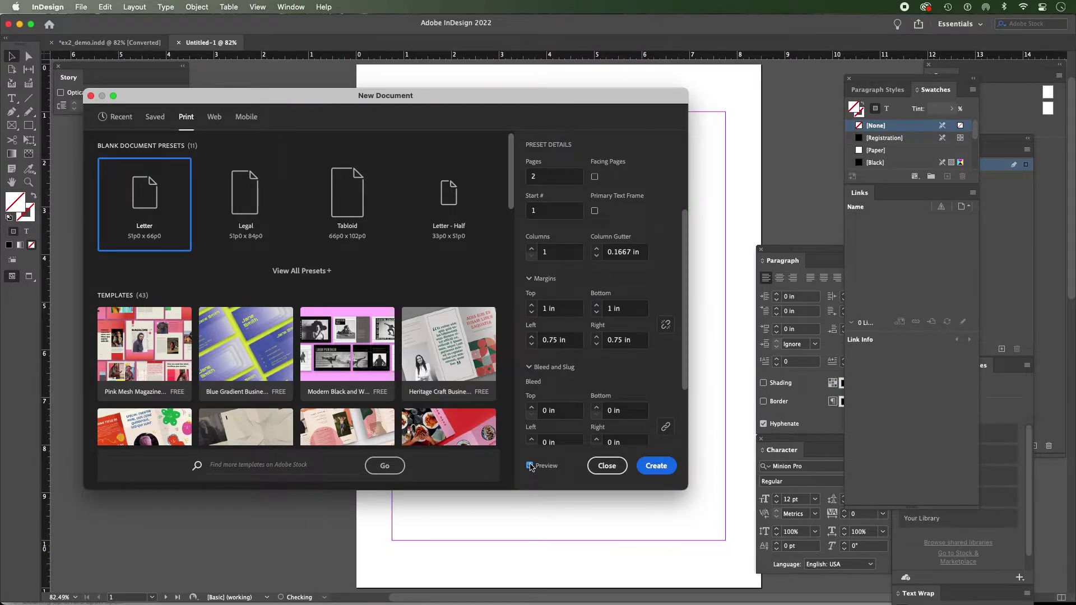
drag(610, 93, 266, 125)
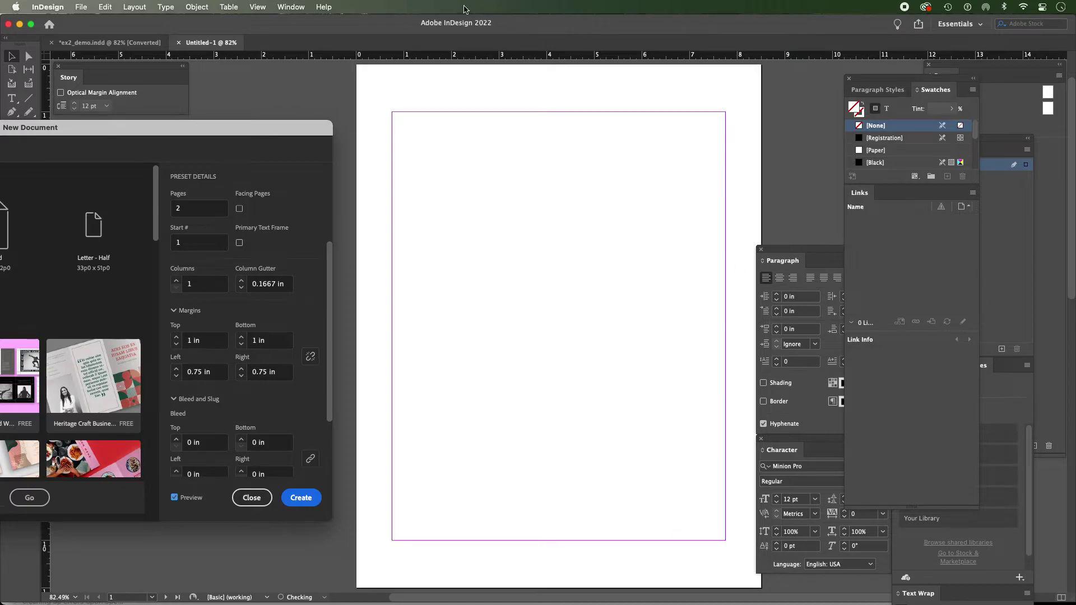
Set the bleed to 0.125 in on all four sides.
drag(225, 129, 396, 169)
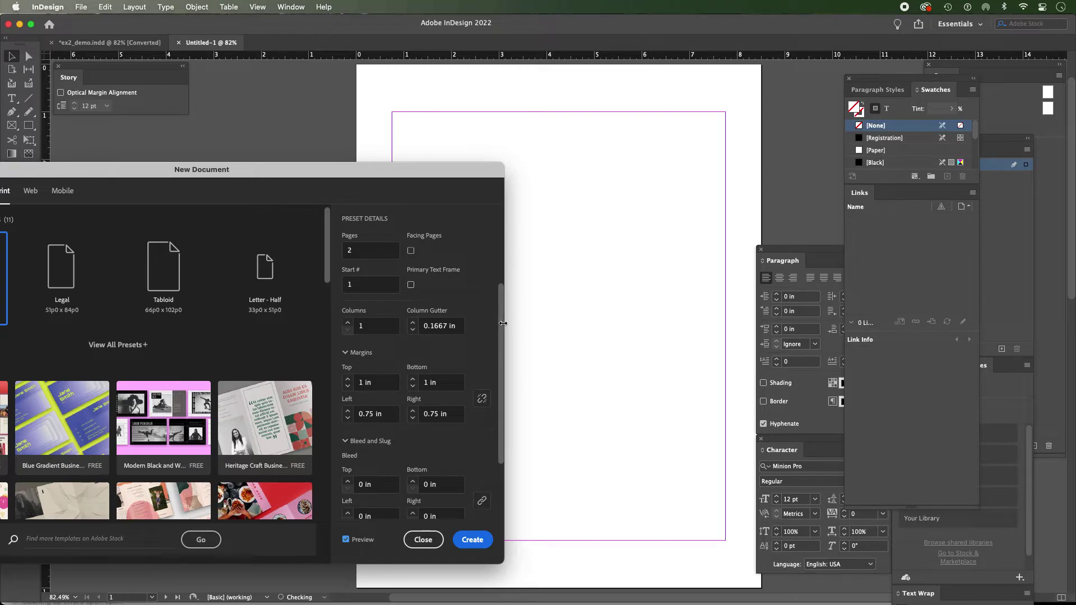
drag(499, 319, 502, 388)
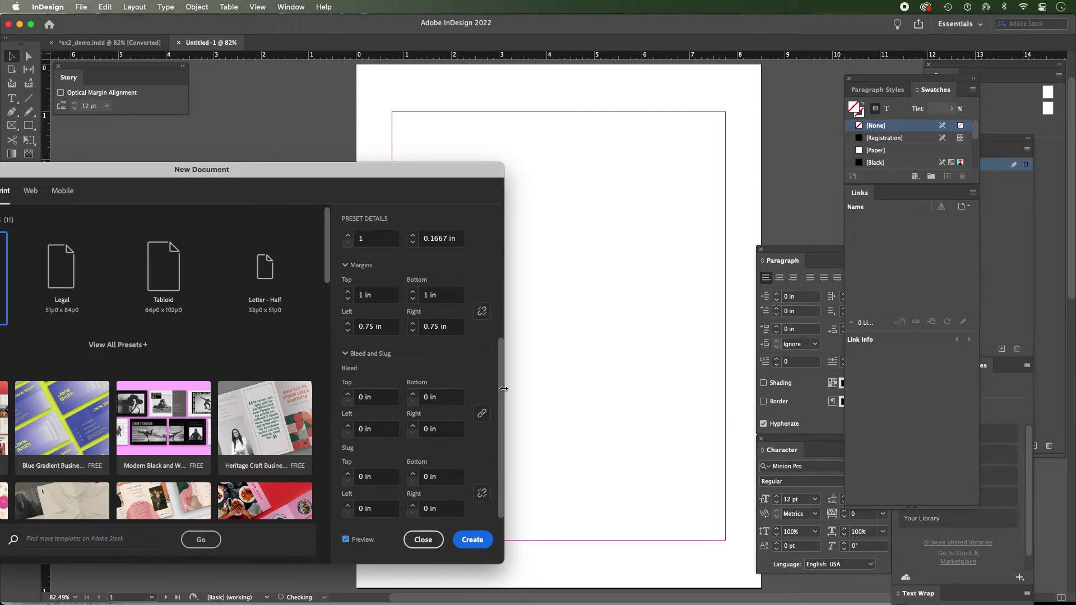
click(348, 396)
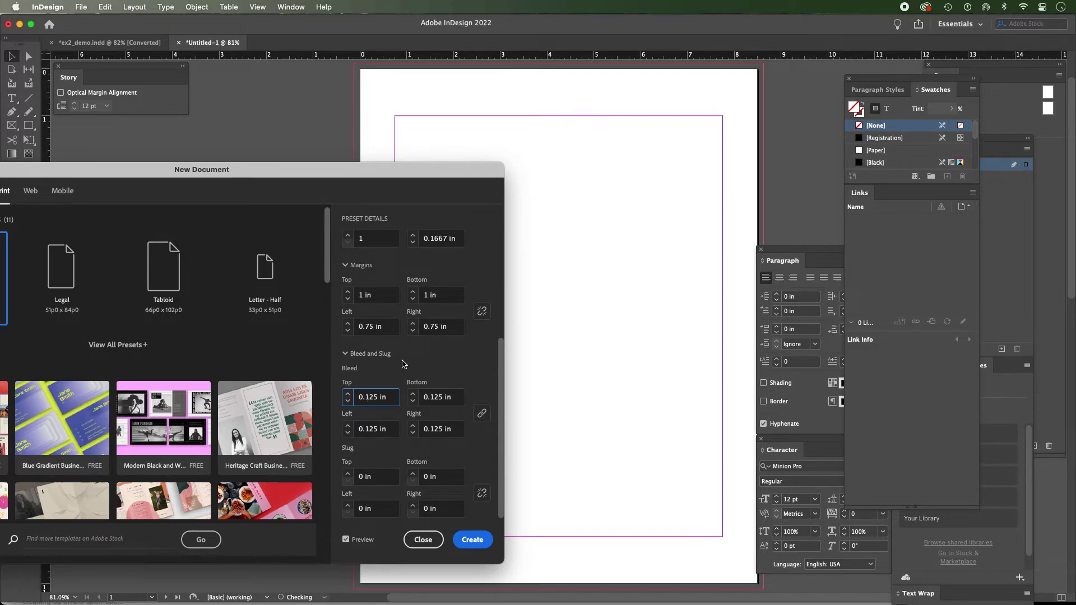
Review the page size, margin and bleed settings and create the document.
scroll(410, 363, up, 5)
scroll(410, 363, up, 3)
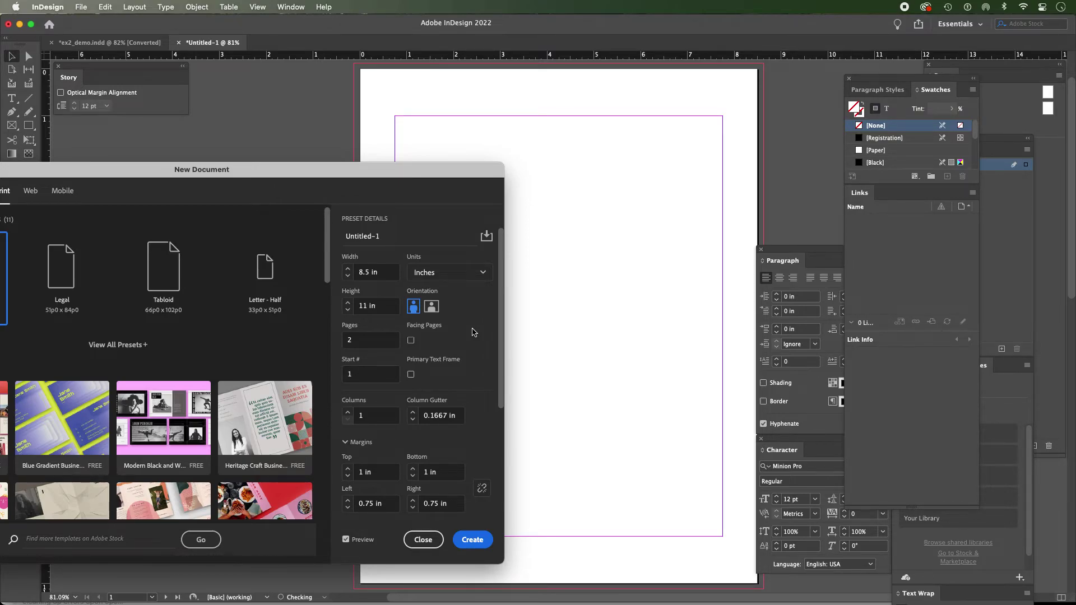
scroll(472, 332, down, 1)
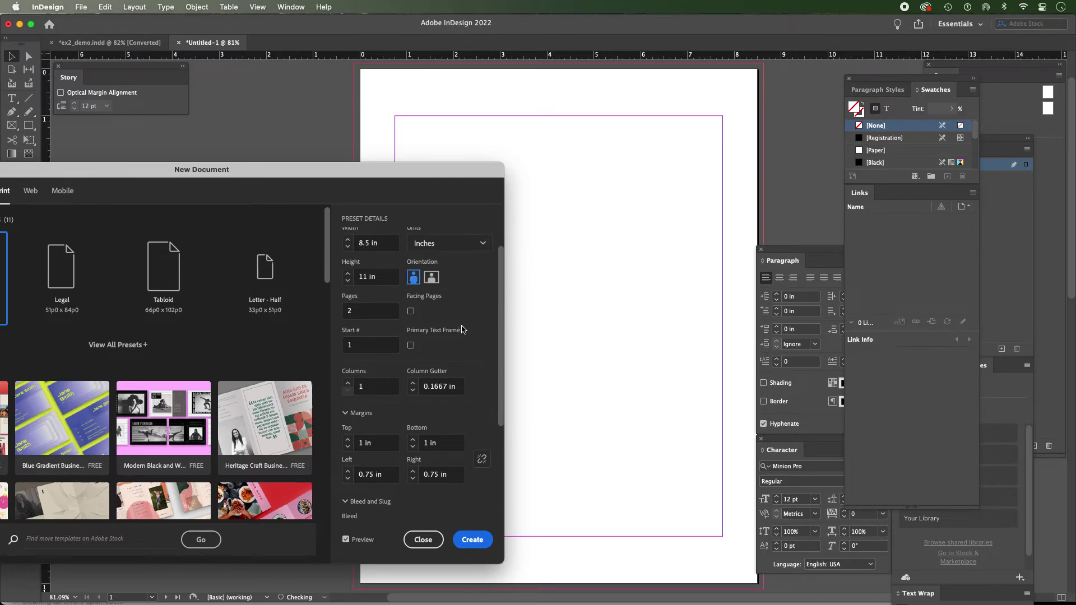
scroll(468, 330, down, 5)
scroll(394, 280, up, 5)
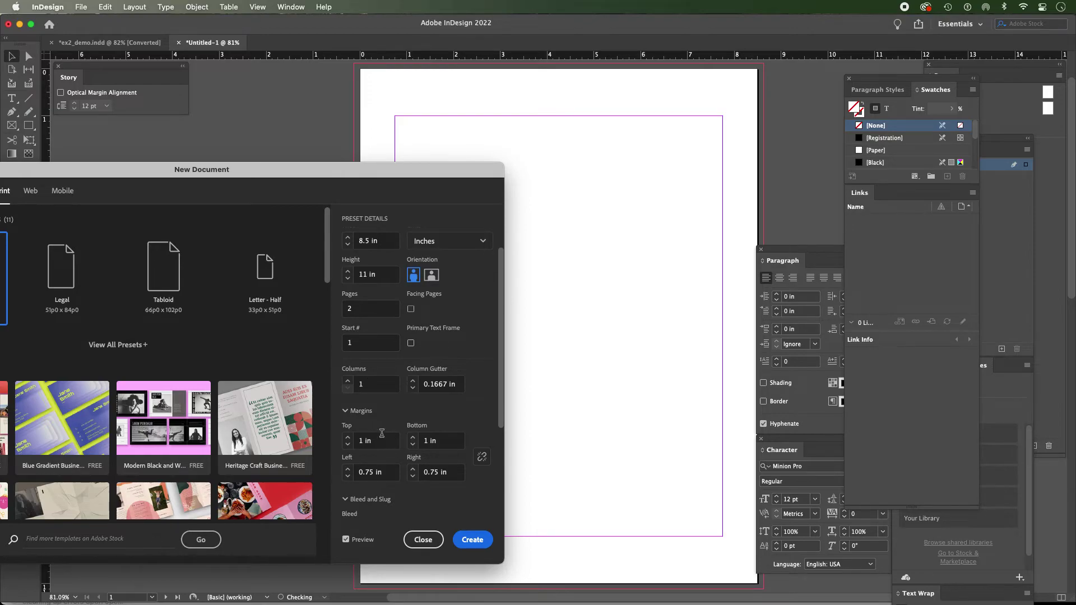
drag(500, 337, 499, 417)
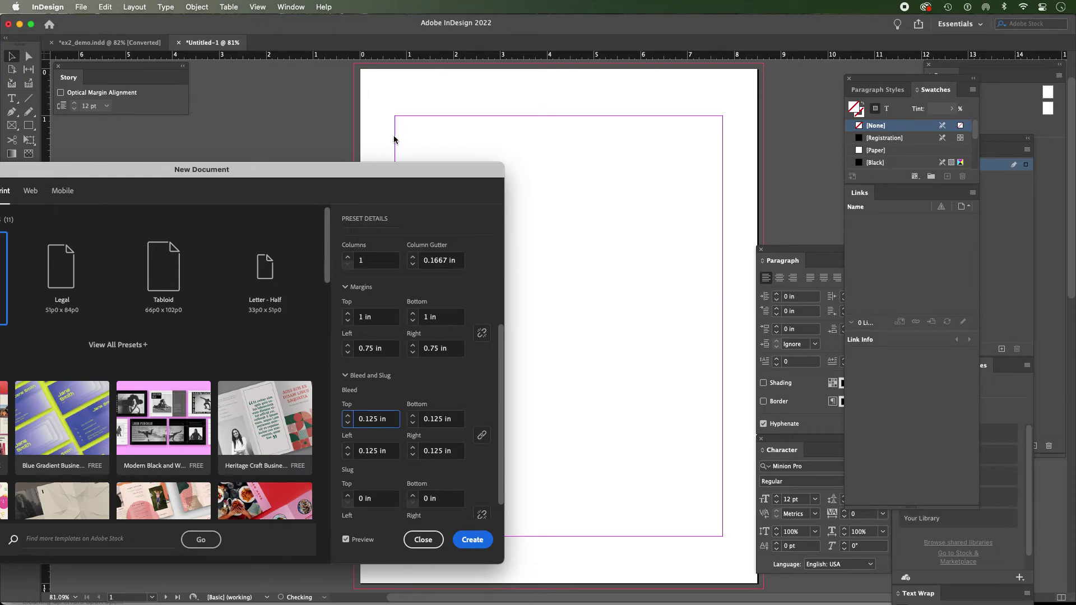
click(476, 541)
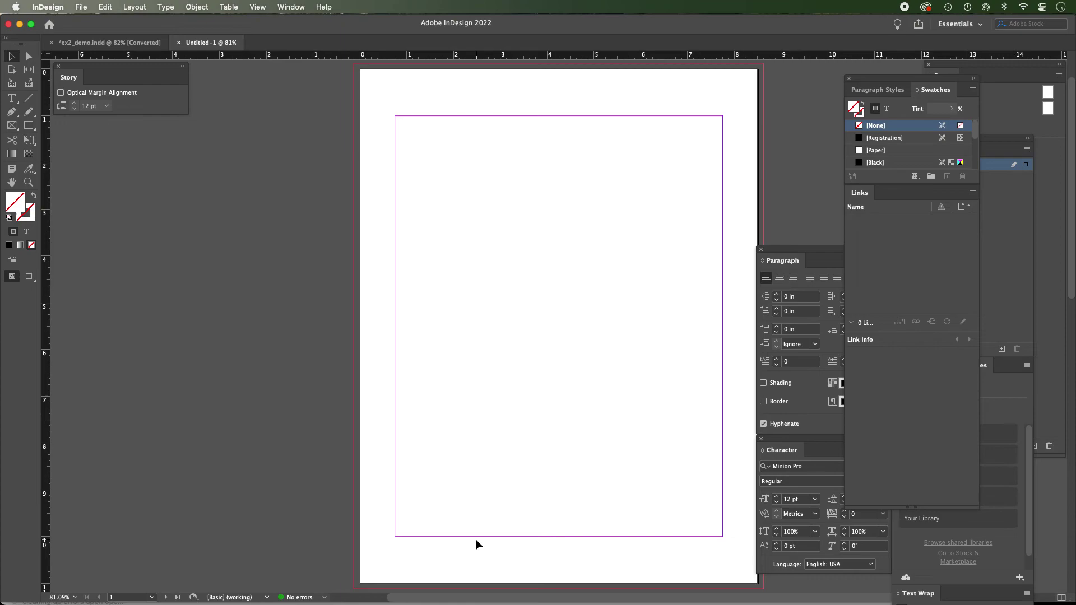
drag(573, 378, 447, 370)
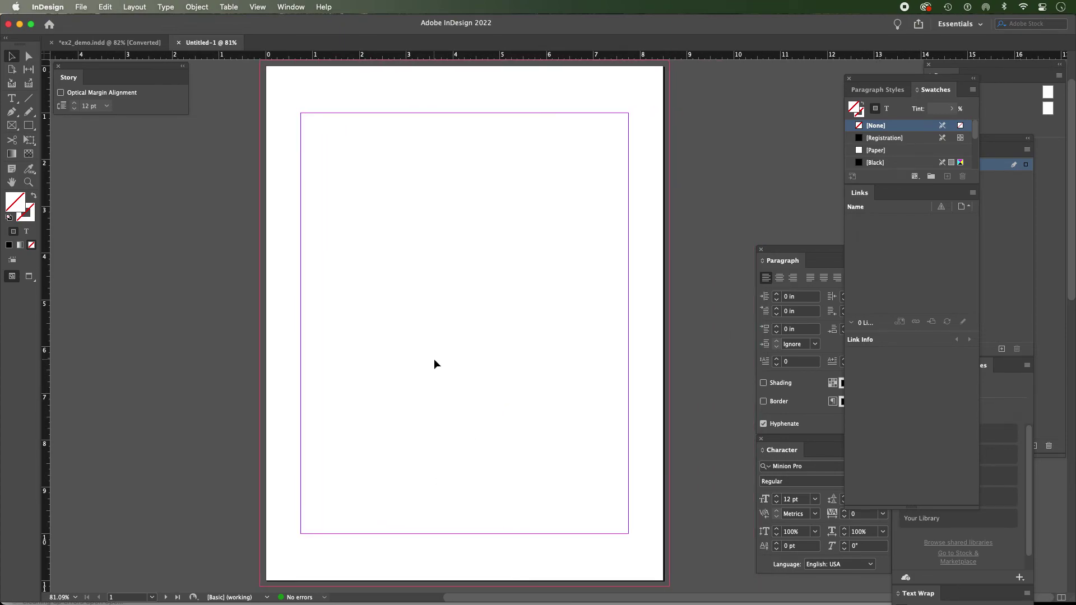